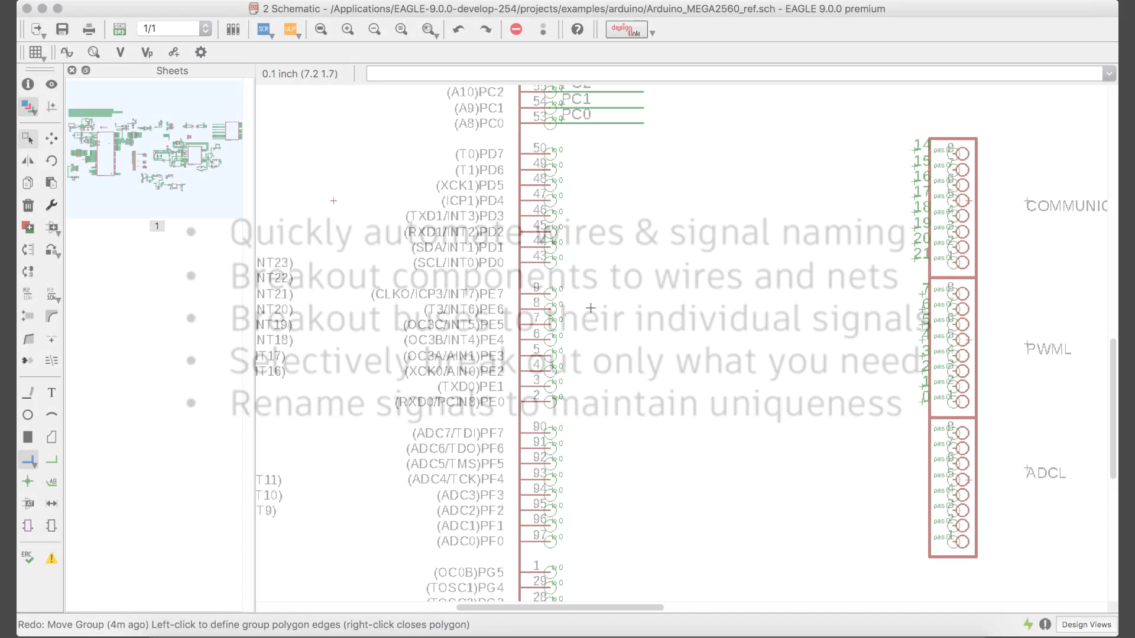
- Break out IC3's ADC0–ADC7 pins into nets labelled with plain pin names
right_click(339, 202)
mouse_move(388, 348)
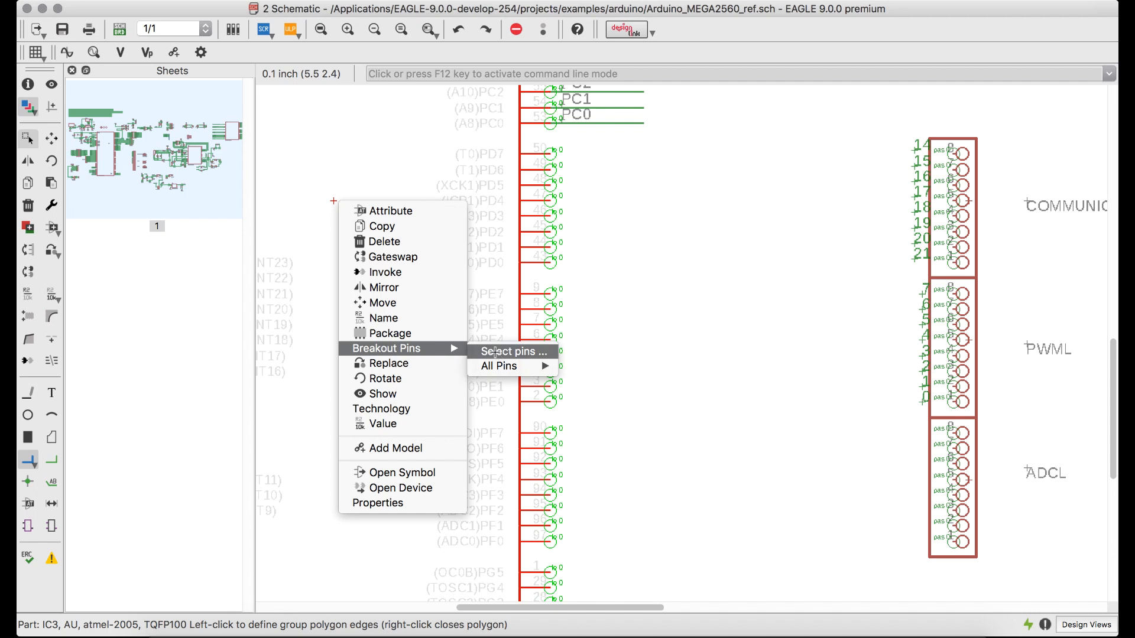
click(509, 351)
drag(80, 197, 76, 295)
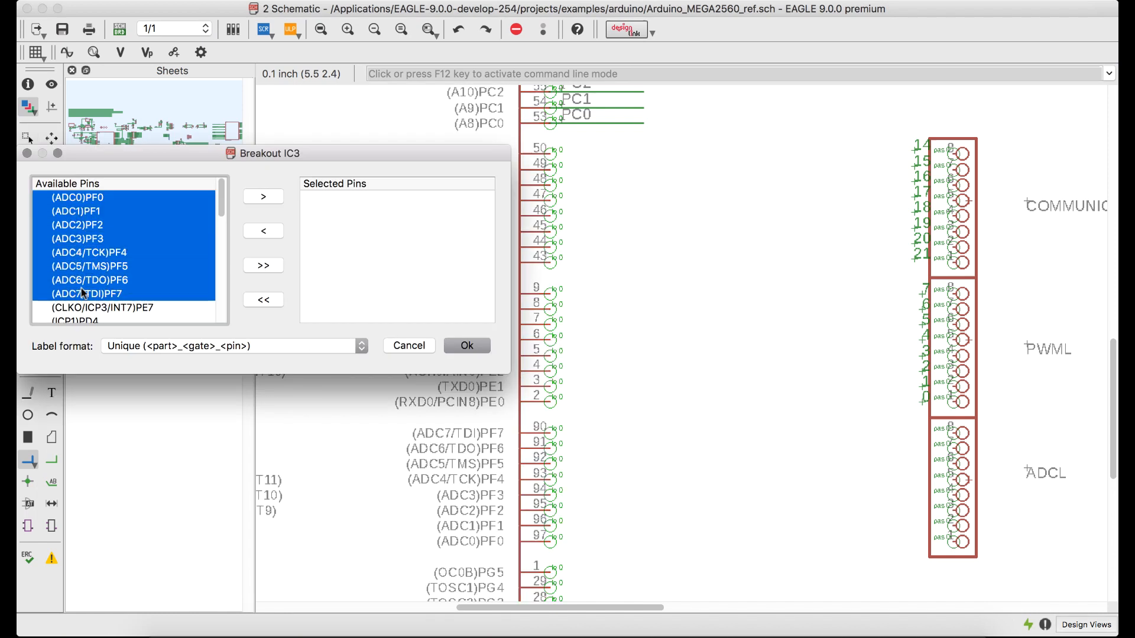
click(175, 345)
click(171, 360)
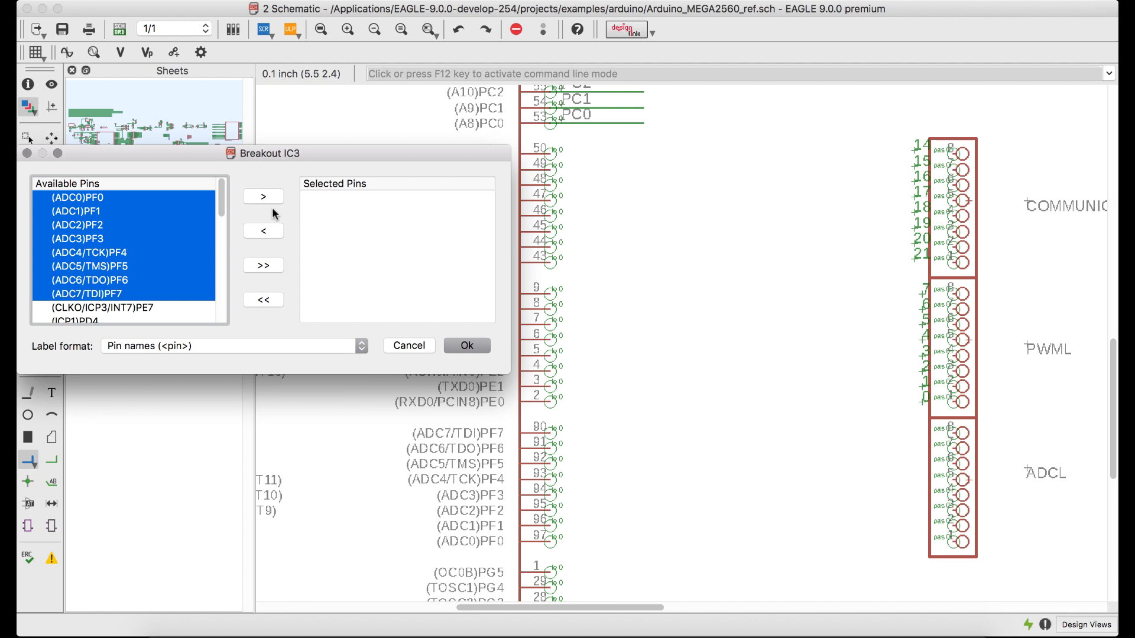
click(263, 196)
click(466, 346)
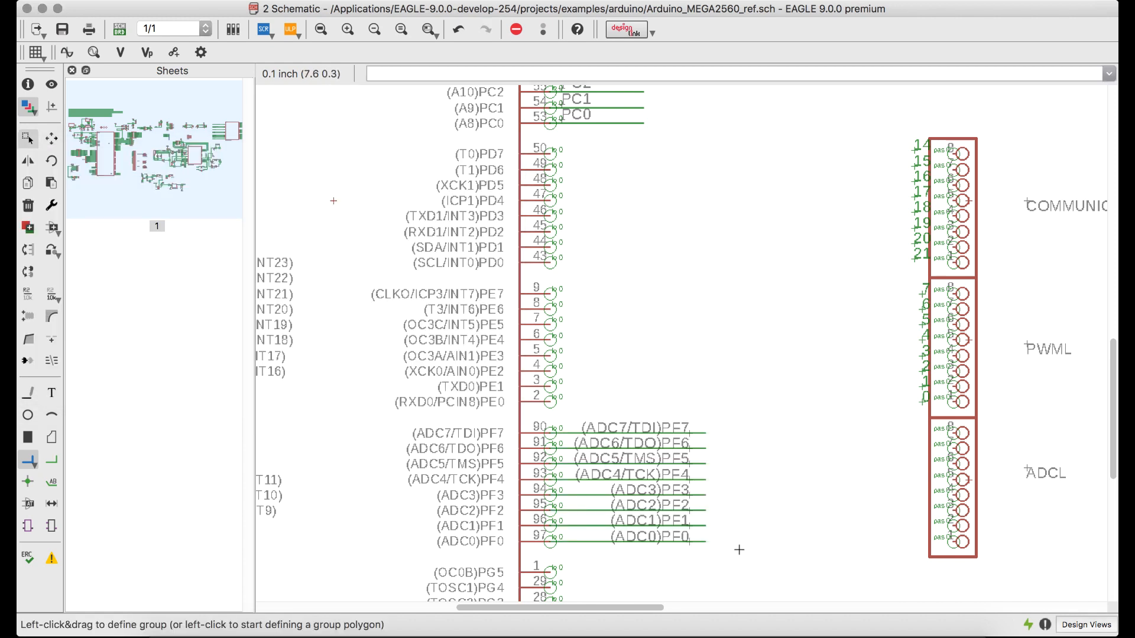
- Move the ADCL header onto the ends of the new ADC nets
click(964, 483)
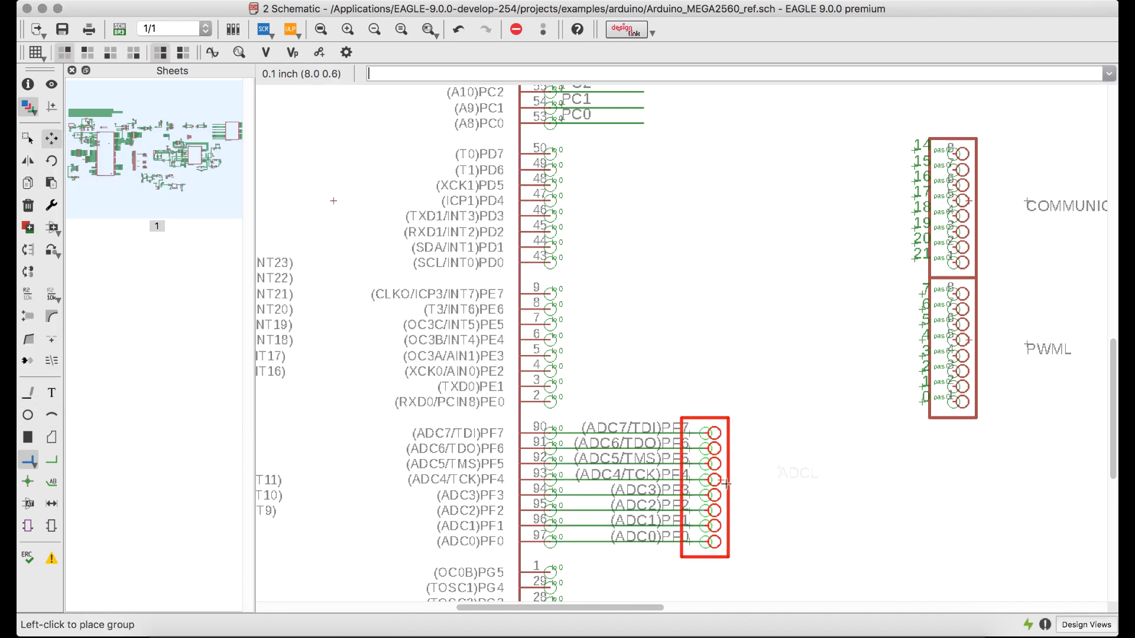
click(726, 483)
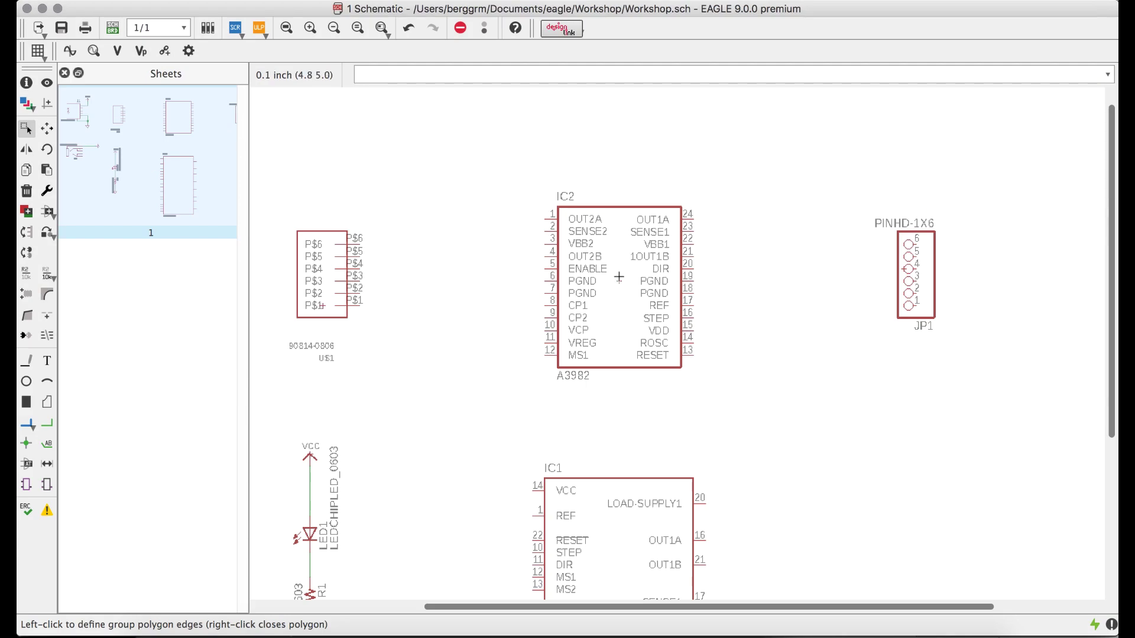
- Break out all IC2 pins into nets labelled with their pin names via All Pins
right_click(620, 277)
mouse_move(688, 136)
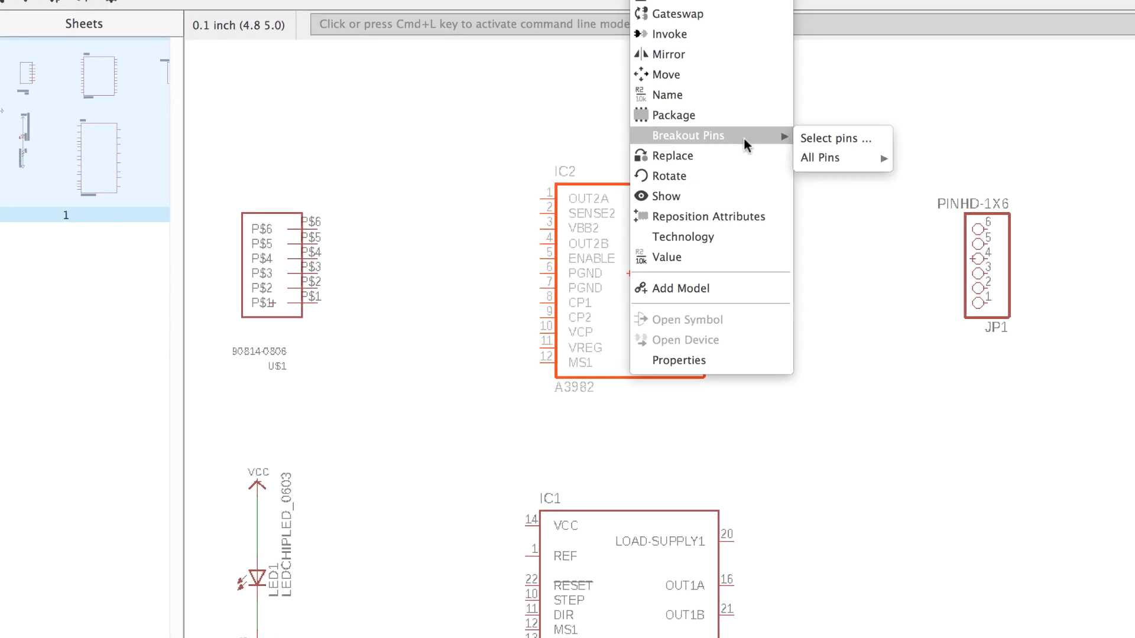
mouse_move(821, 159)
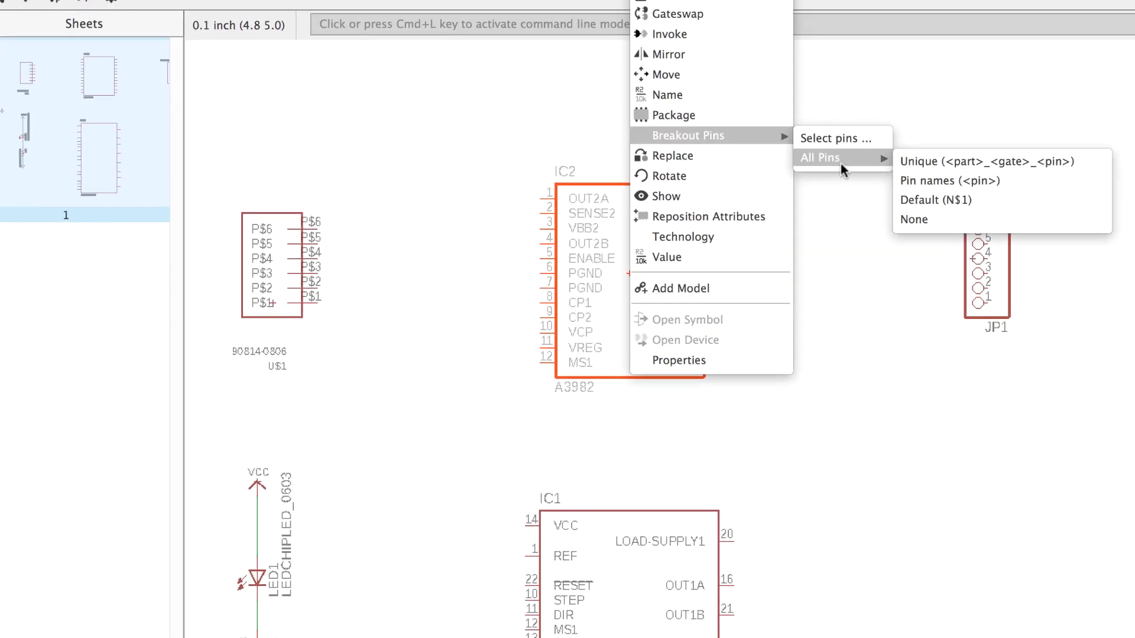
click(951, 182)
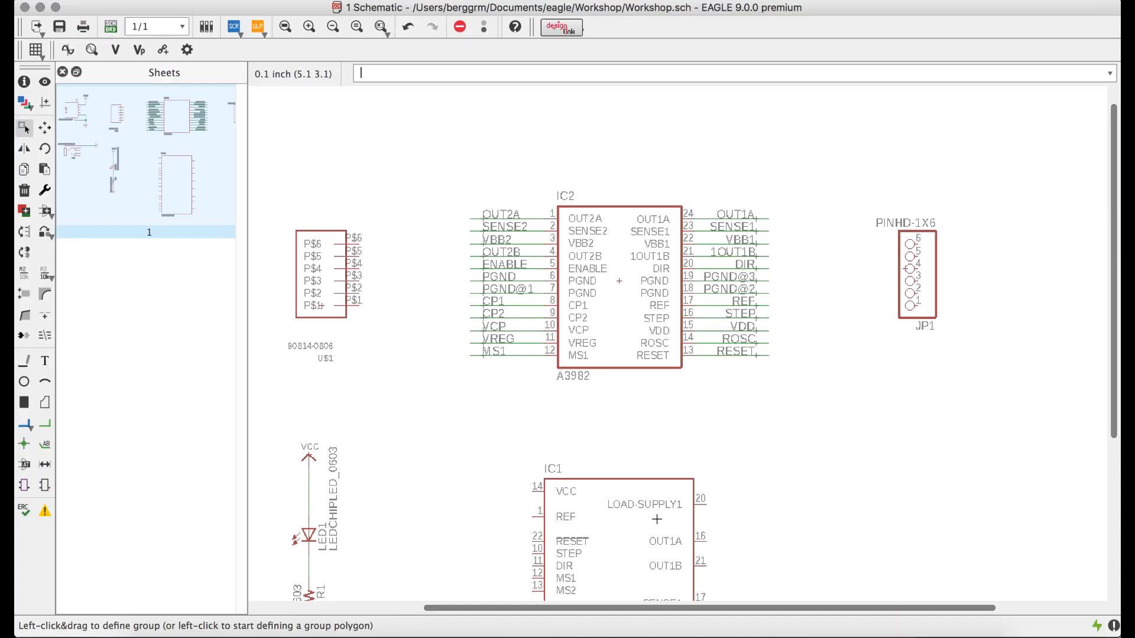
scroll(641, 330, down, 3)
scroll(640, 331, down, 3)
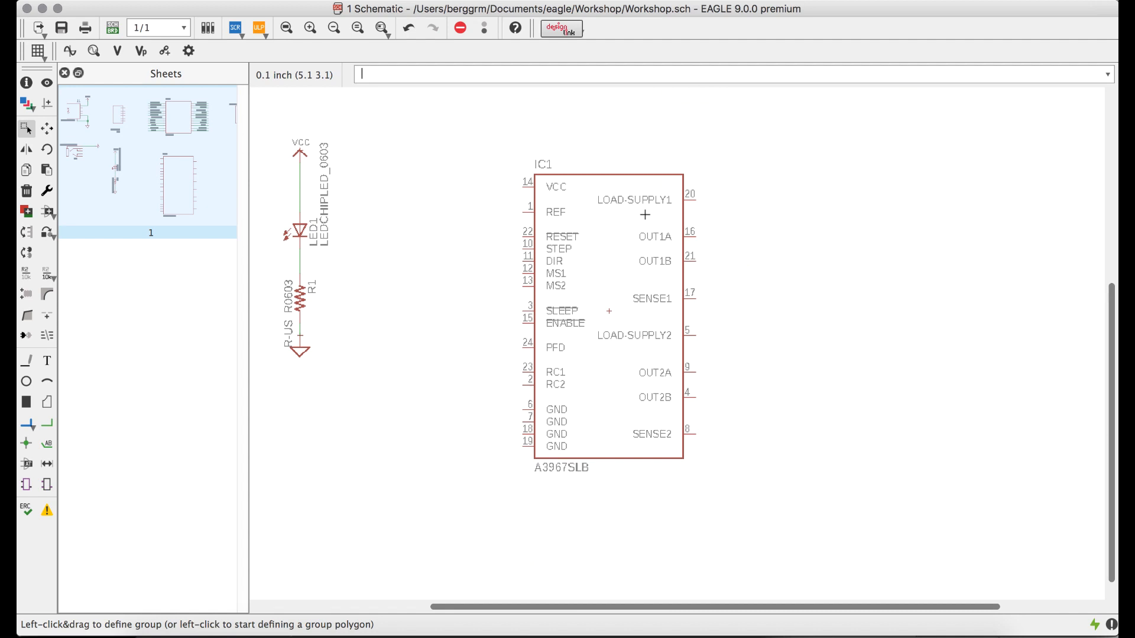
- Break out a run of U3 nRF52832 pins starting at ANT@30 into labelled nets
right_click(608, 305)
mouse_move(559, 264)
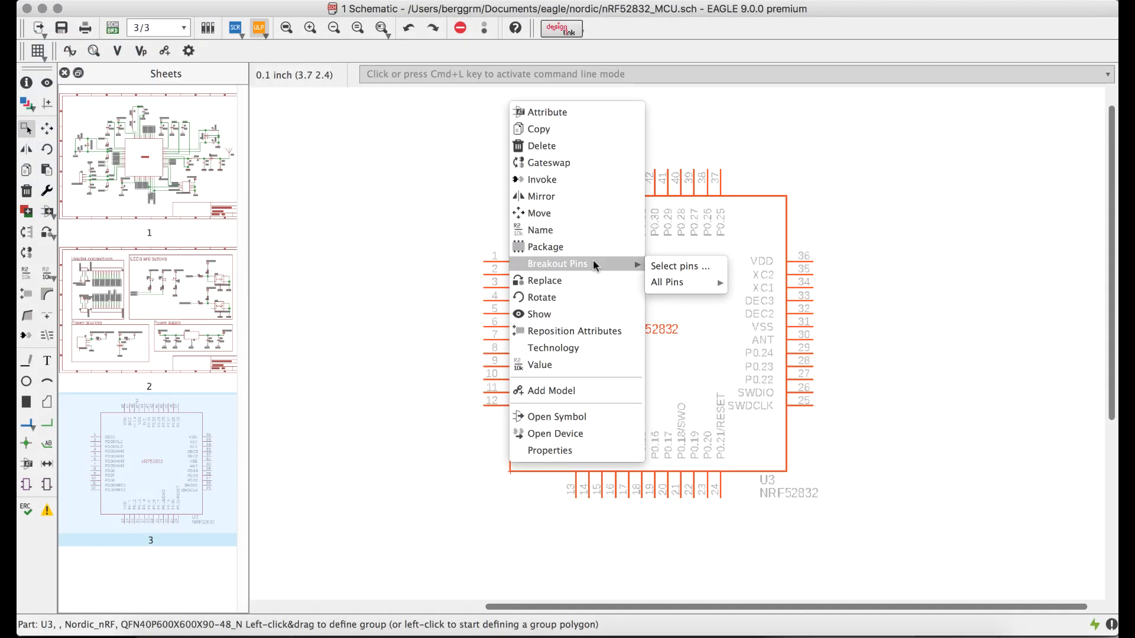
click(675, 267)
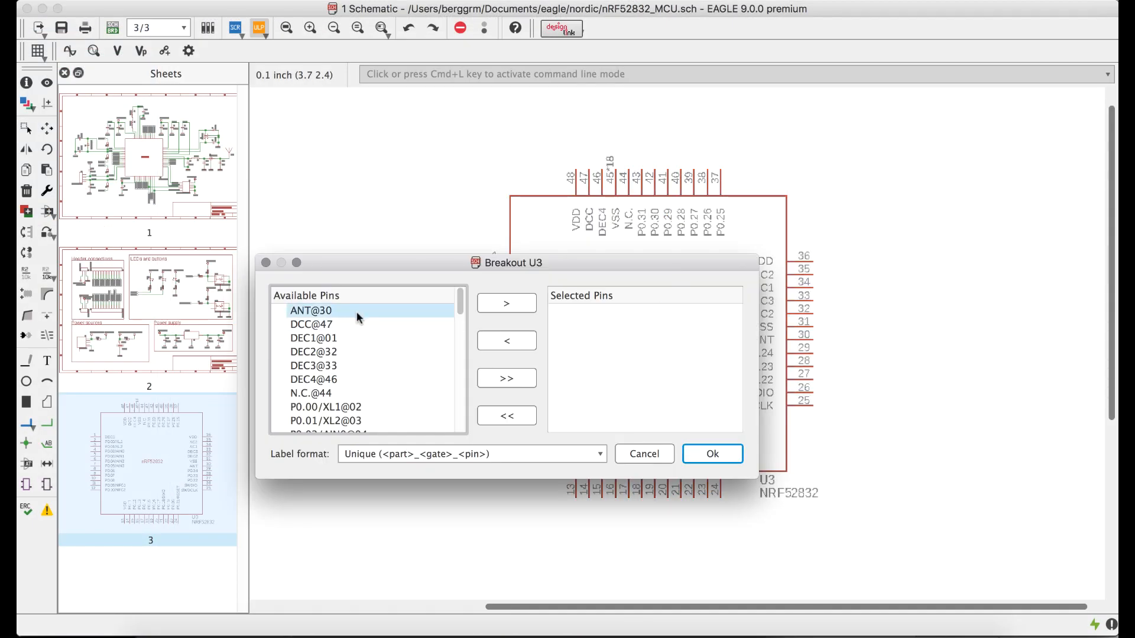
click(357, 311)
drag(358, 311, 352, 361)
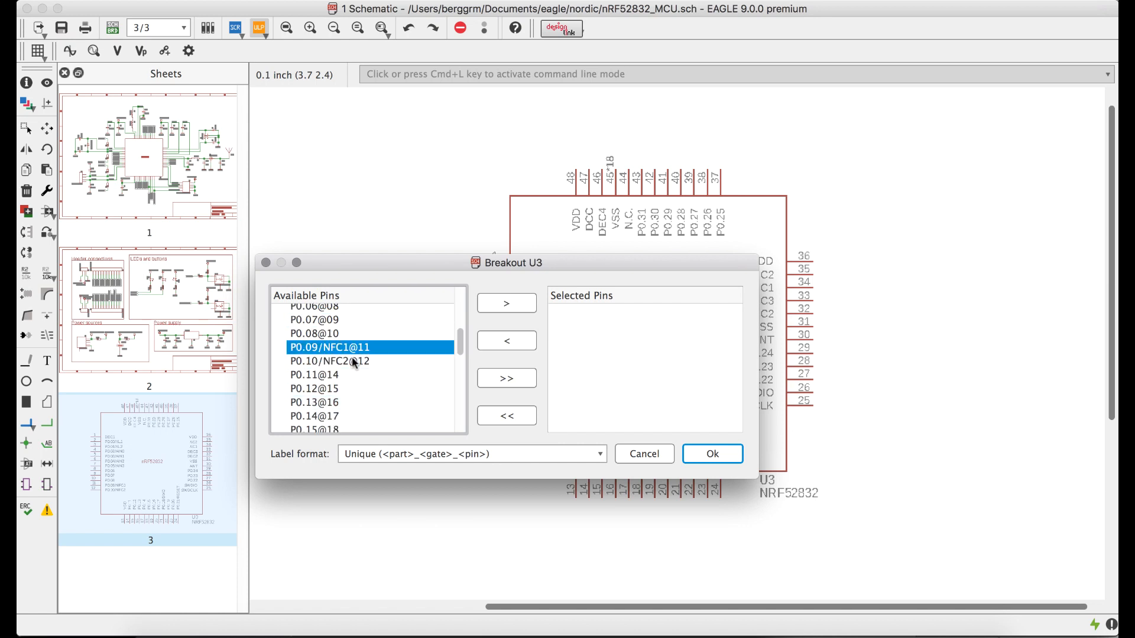
click(506, 304)
click(712, 454)
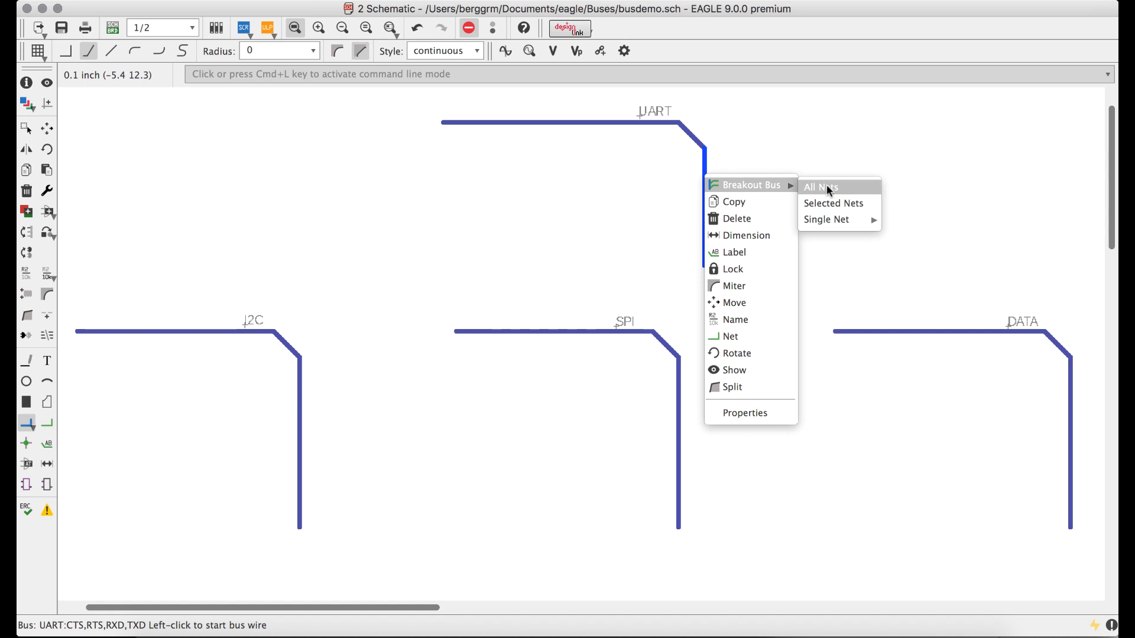
- Break out all nets of the UART bus (CTS, RTS, RXD, TXD)
click(830, 188)
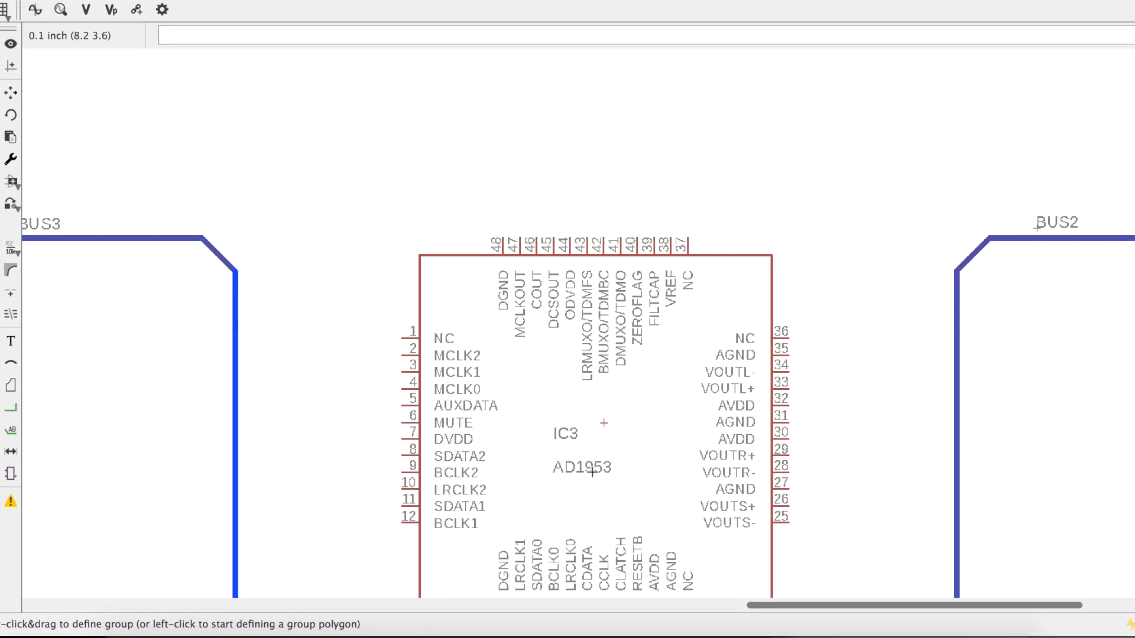
- Connect AD1953 IC3's left-side pins 1–12 to BUS3 with pin-name labels
right_click(606, 424)
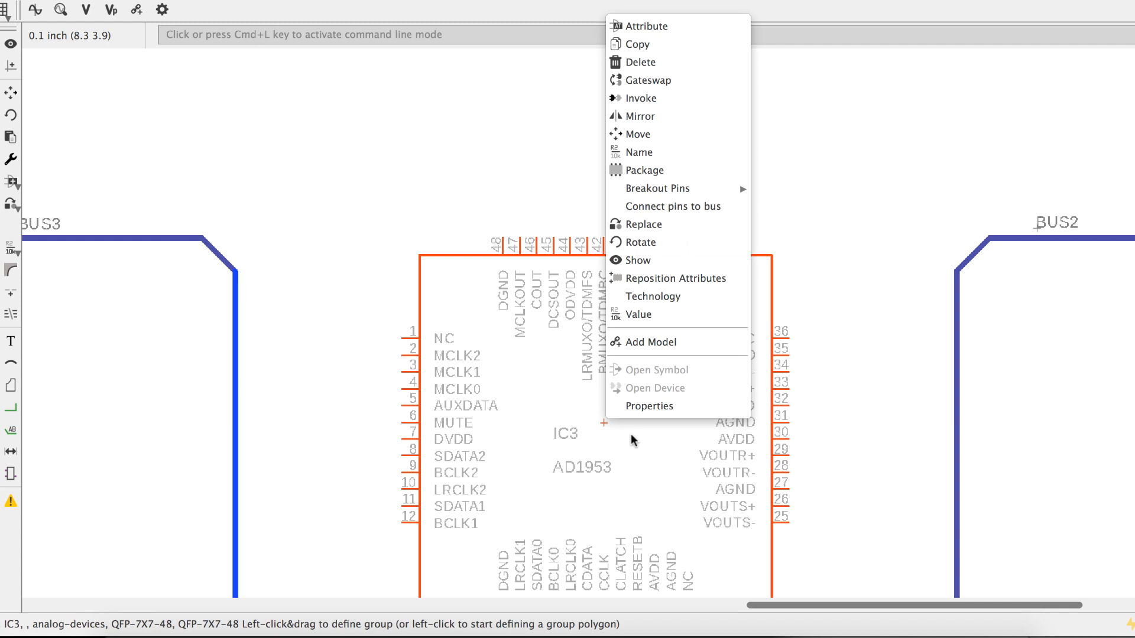
click(723, 205)
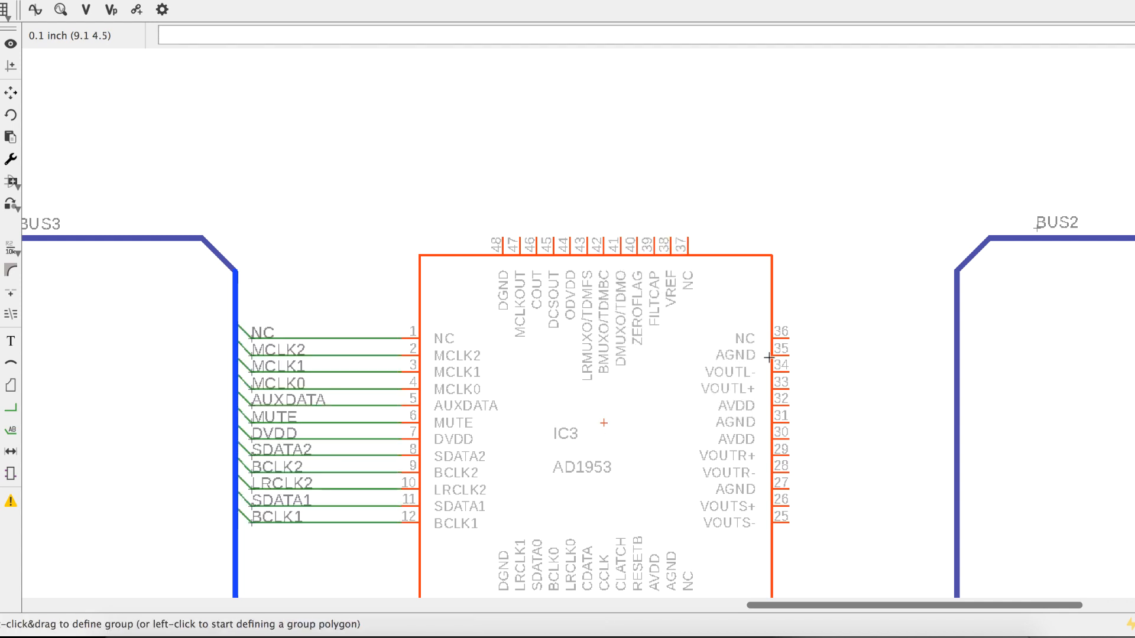